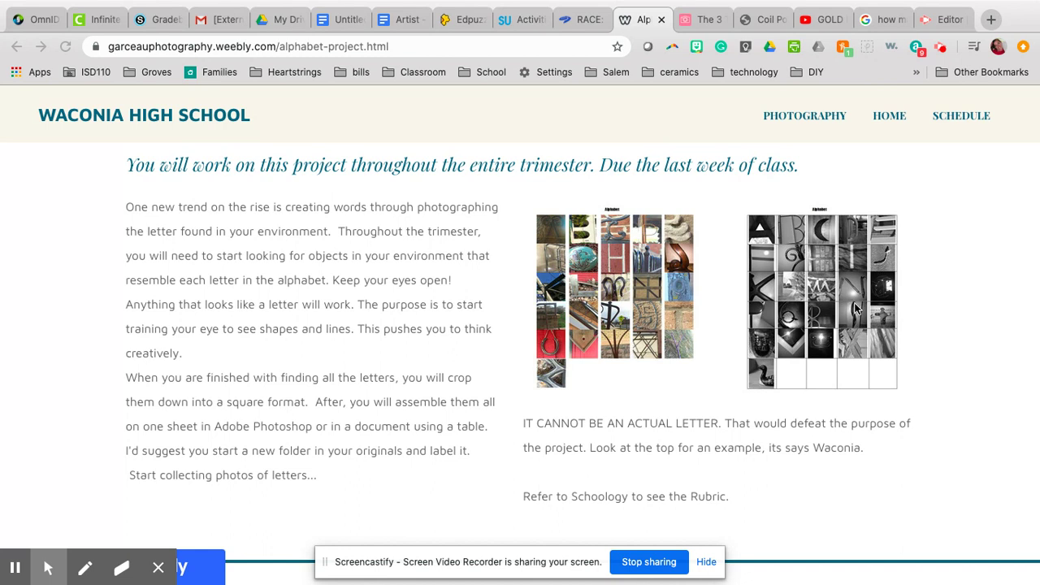
# Switch to the untitled Google Docs document and set portrait Letter pages with 0.5-inch top and bottom and 0.25-inch left and right margins
pyautogui.click(346, 25)
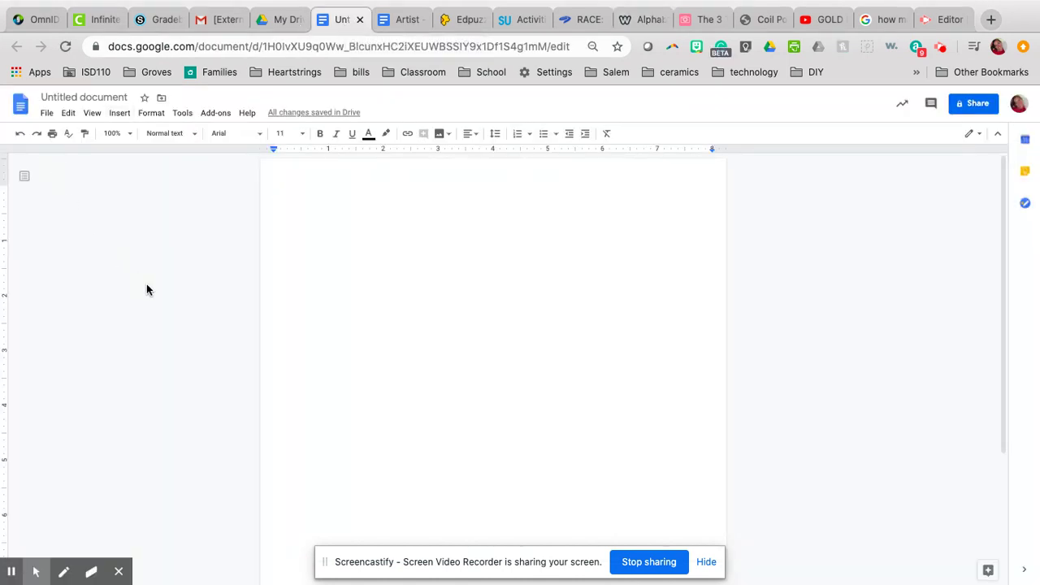
pyautogui.click(46, 115)
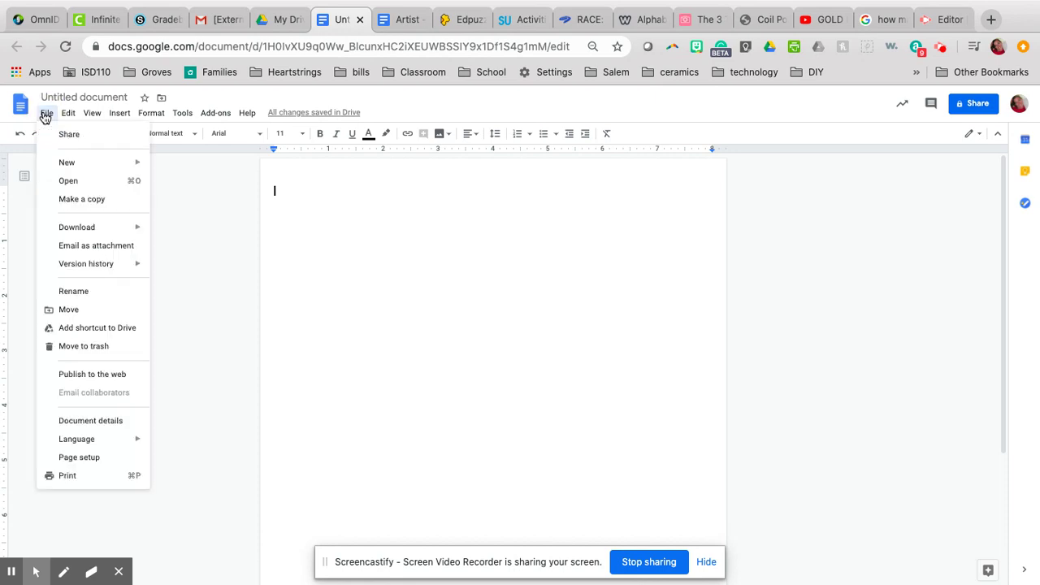
pyautogui.click(91, 457)
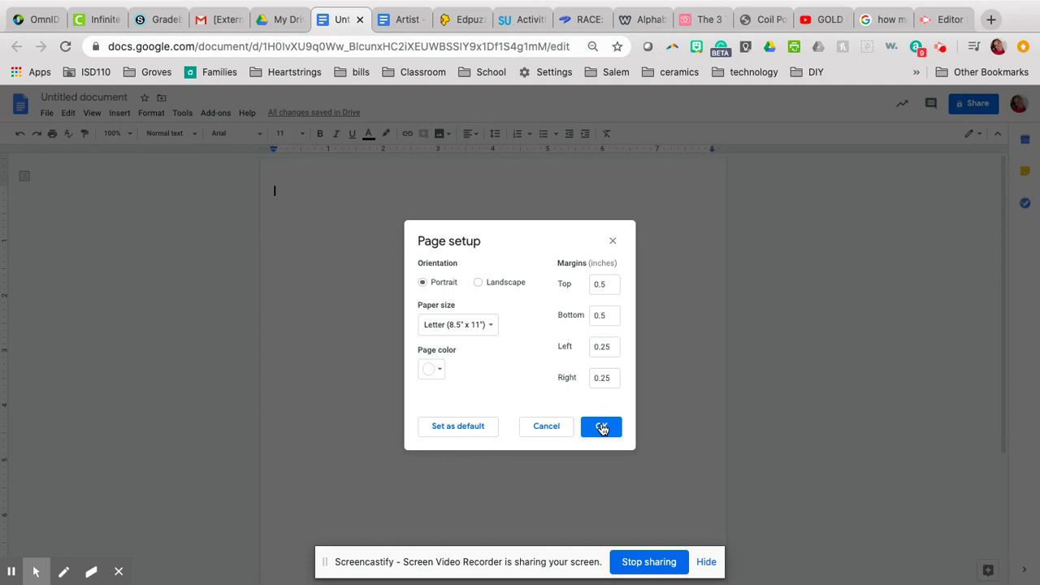
pyautogui.click(601, 427)
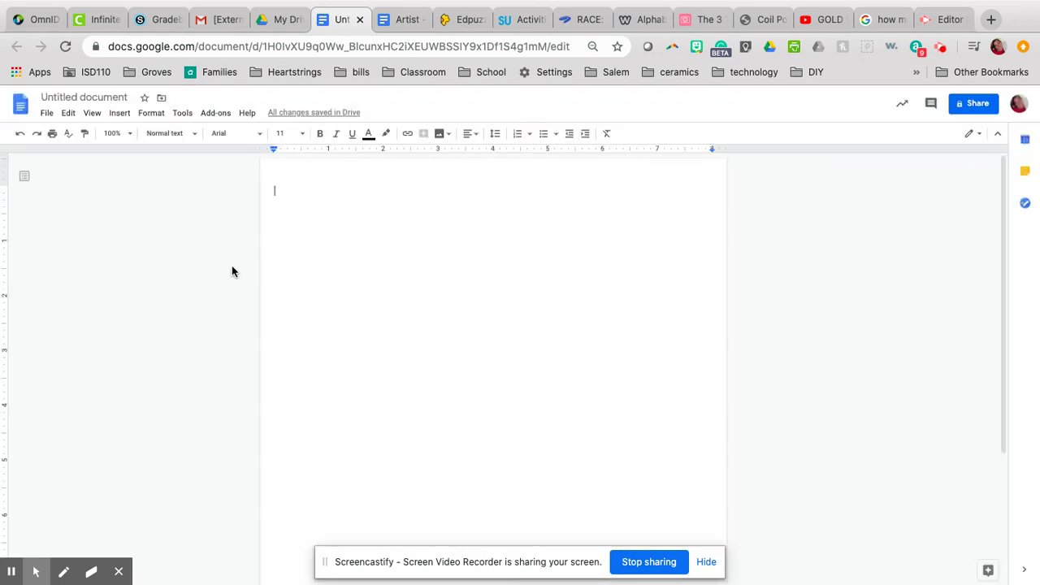
# Insert a table with 5 columns and 6 rows at the start of the document
pyautogui.click(120, 114)
pyautogui.moveTo(153, 153)
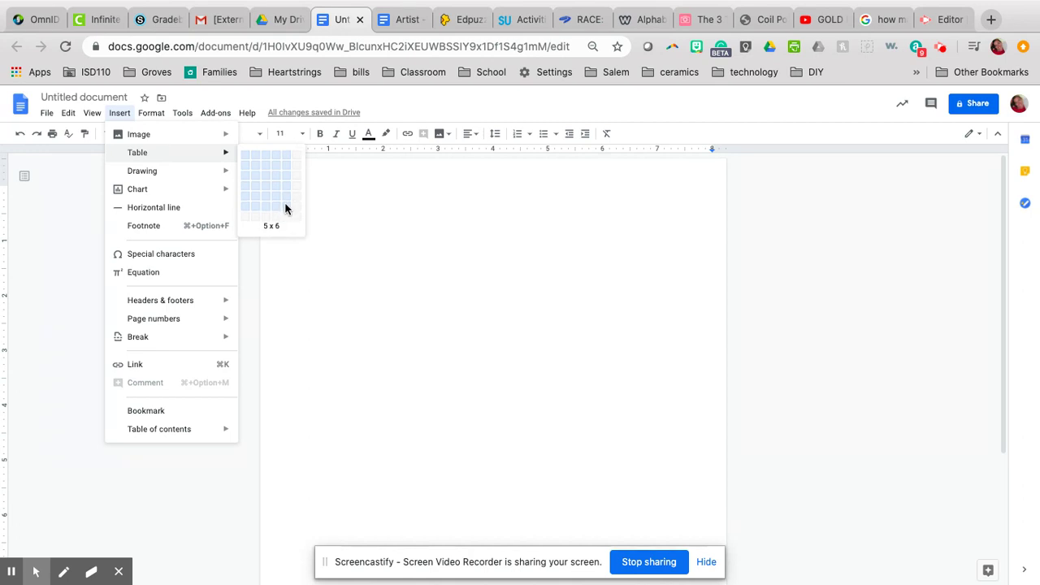
pyautogui.click(285, 203)
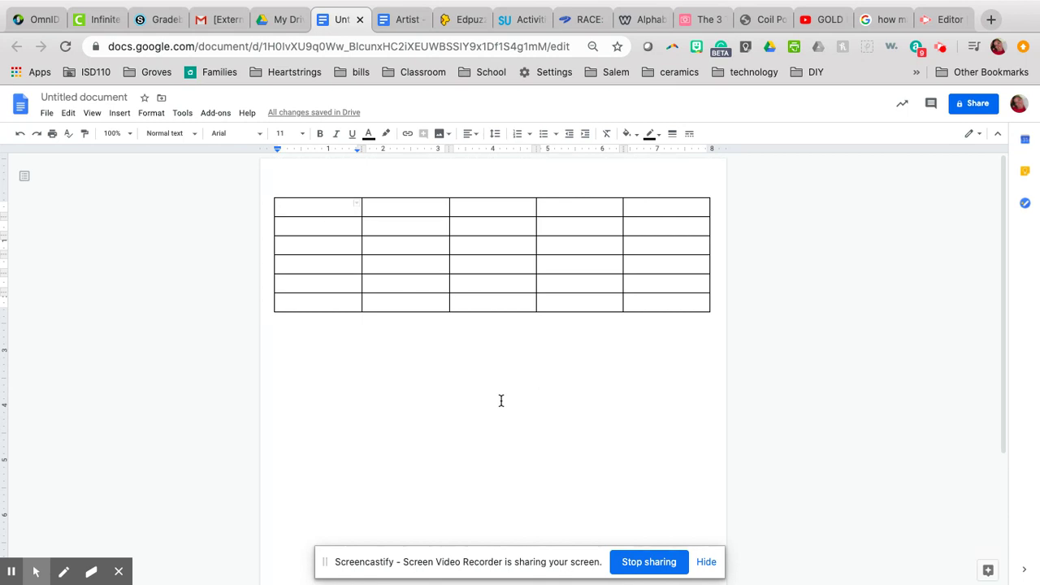
# Insert Photo_May_07_8_36_54_PM.jpg from the computer's Downloads folder into the table's first cell
pyautogui.click(121, 113)
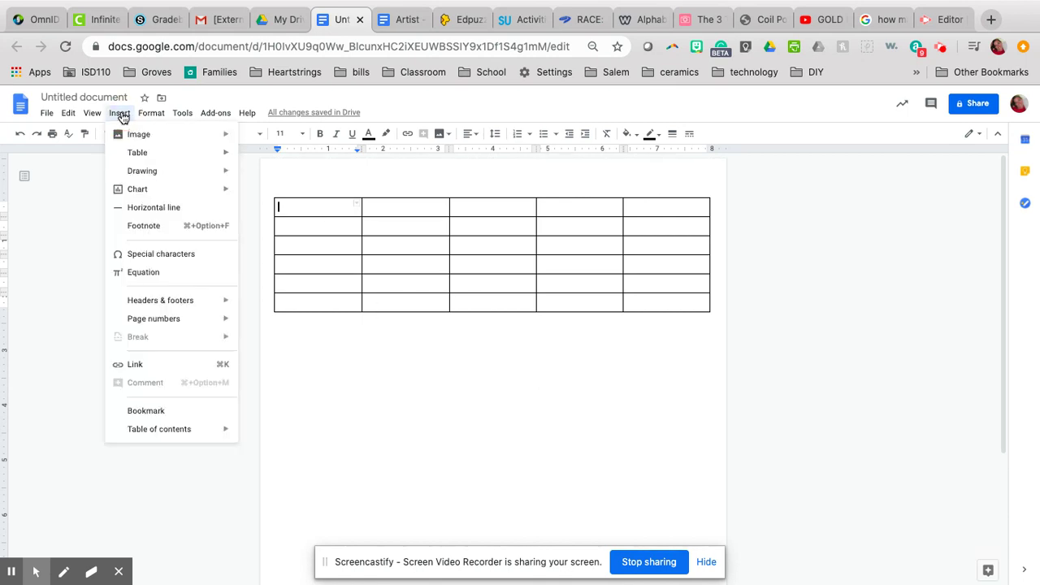
pyautogui.moveTo(142, 135)
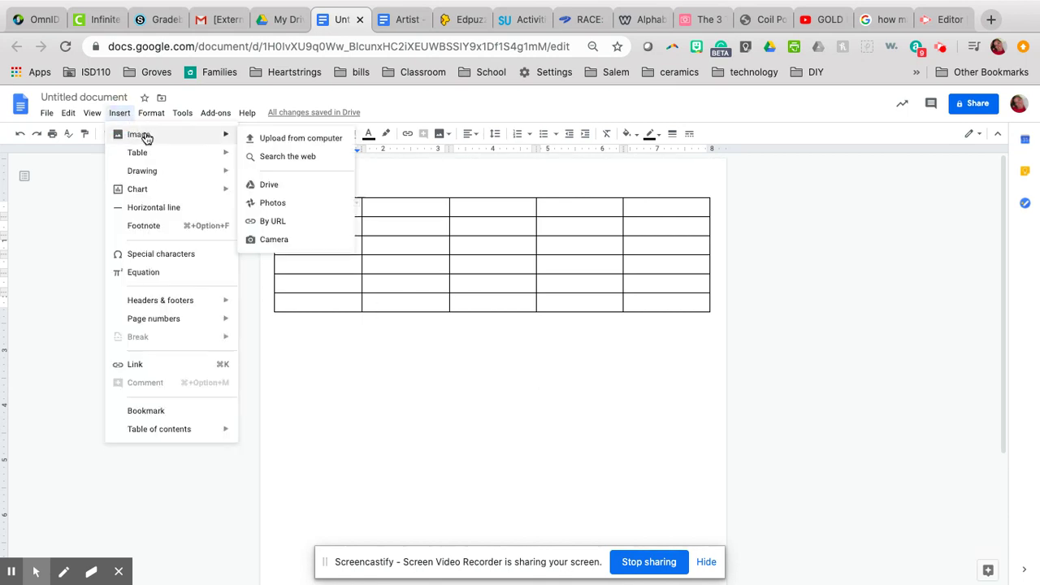
pyautogui.click(300, 139)
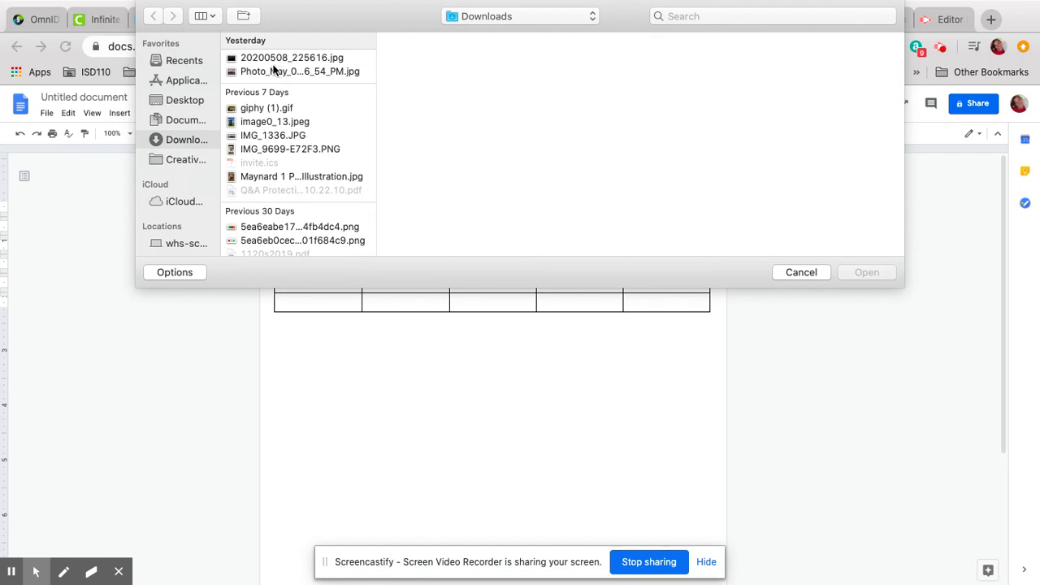
pyautogui.click(275, 72)
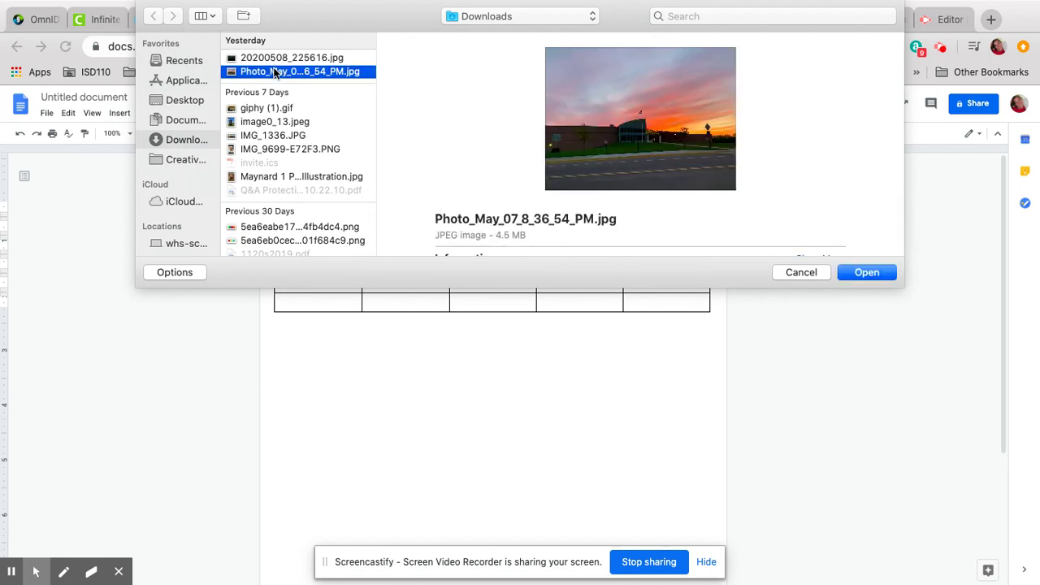
pyautogui.click(275, 72)
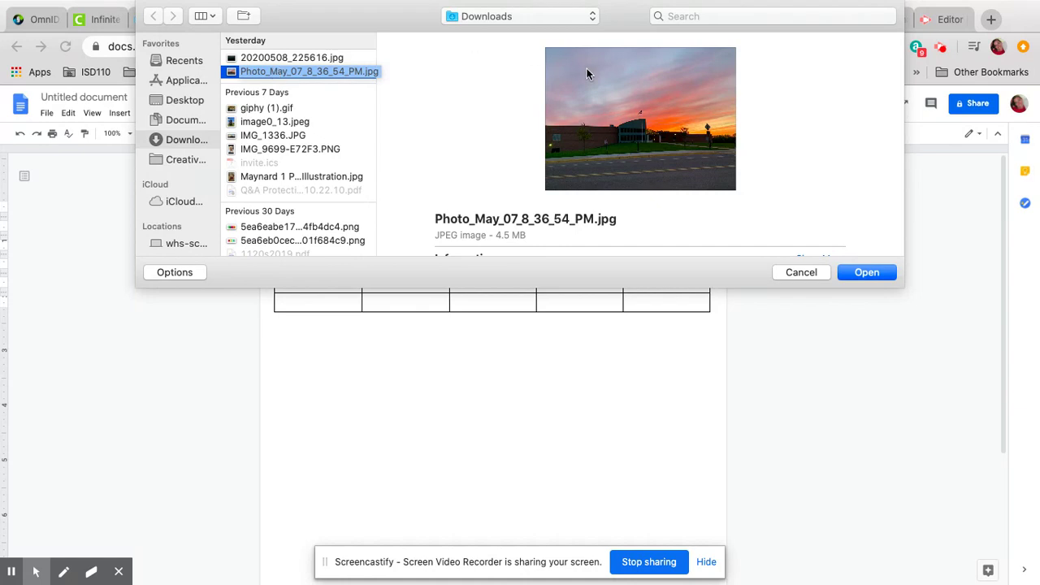
pyautogui.click(876, 273)
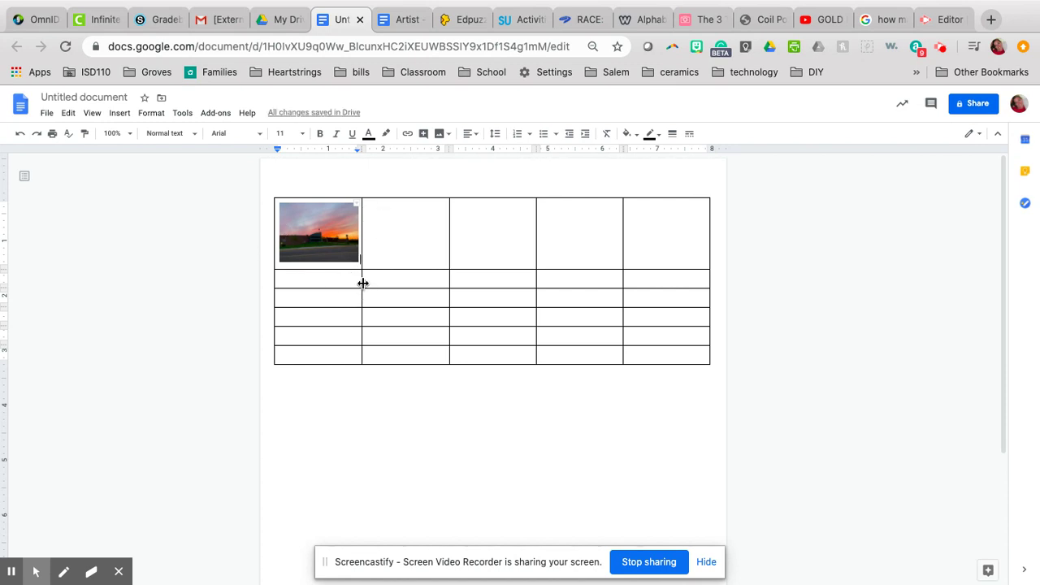
# Enlarge the photo proportionally to about 2 inches wide and widen the table's first column until the whole photo fits
pyautogui.click(334, 241)
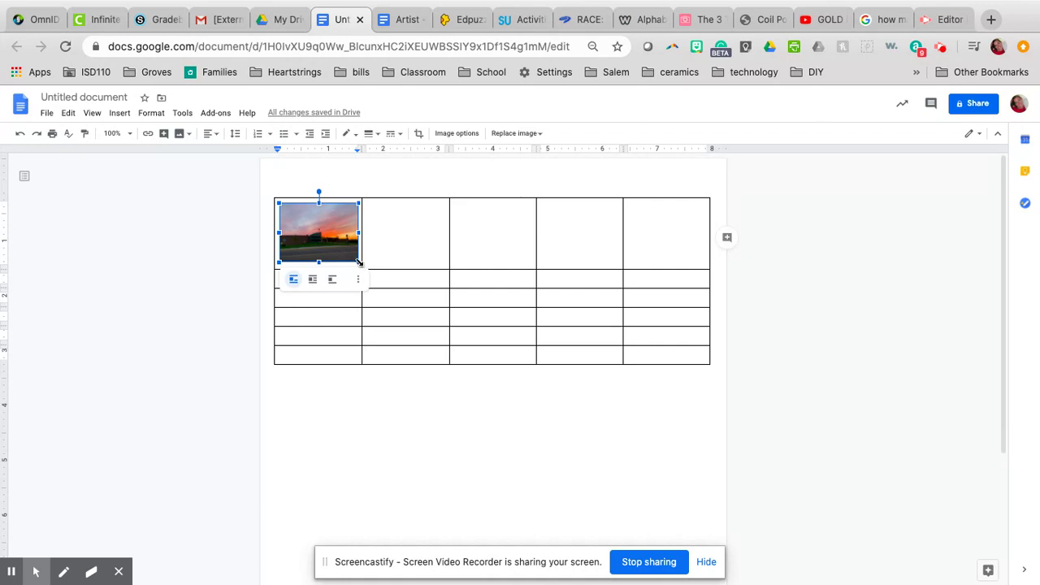
pyautogui.moveTo(359, 262); pyautogui.dragTo(390, 282)
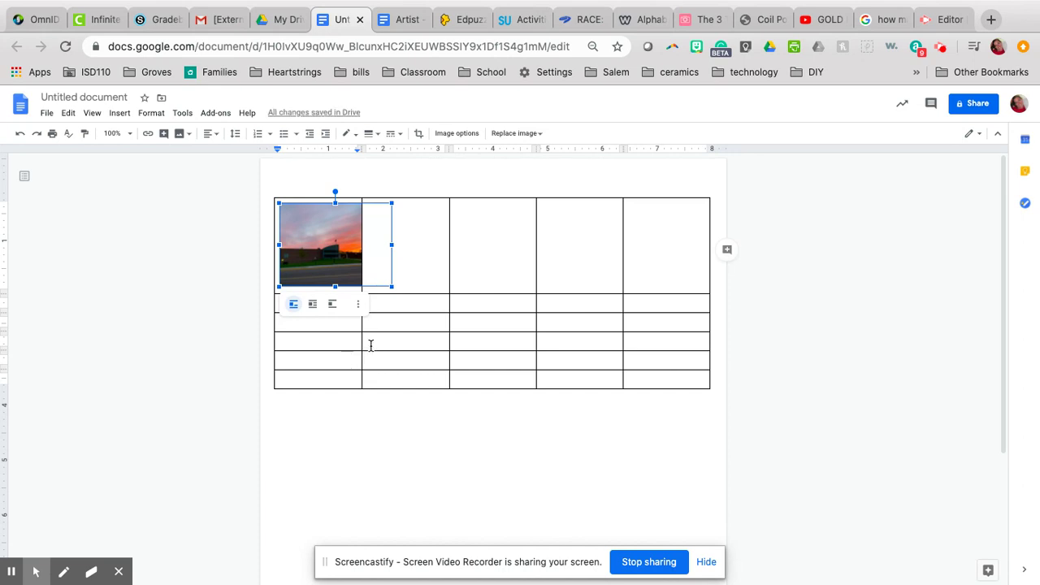
pyautogui.moveTo(362, 340); pyautogui.dragTo(414, 348)
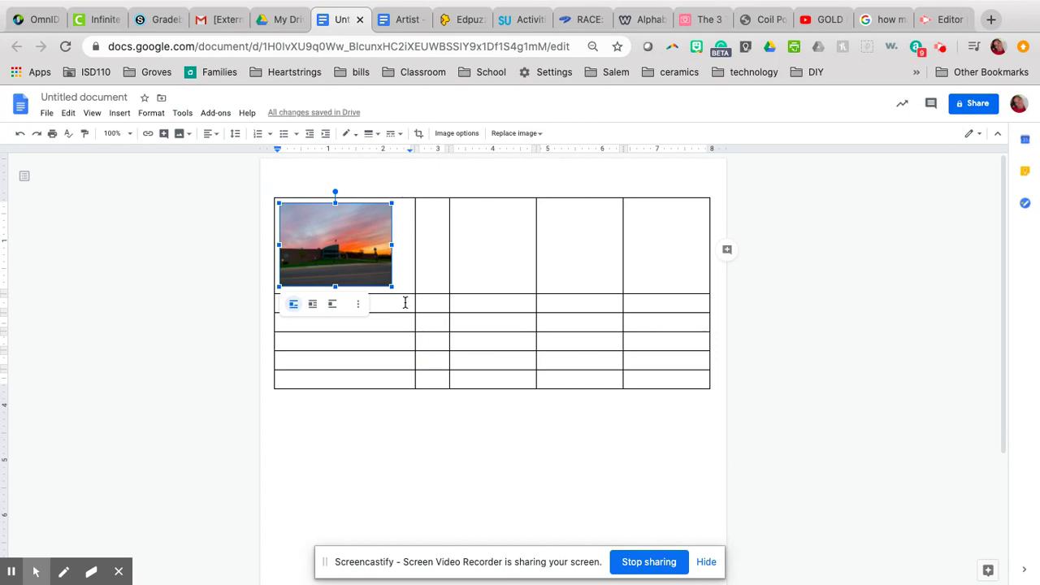
# Crop the photo to a roughly square frame centred on the building and narrow the first column to fit it
pyautogui.doubleClick(354, 244)
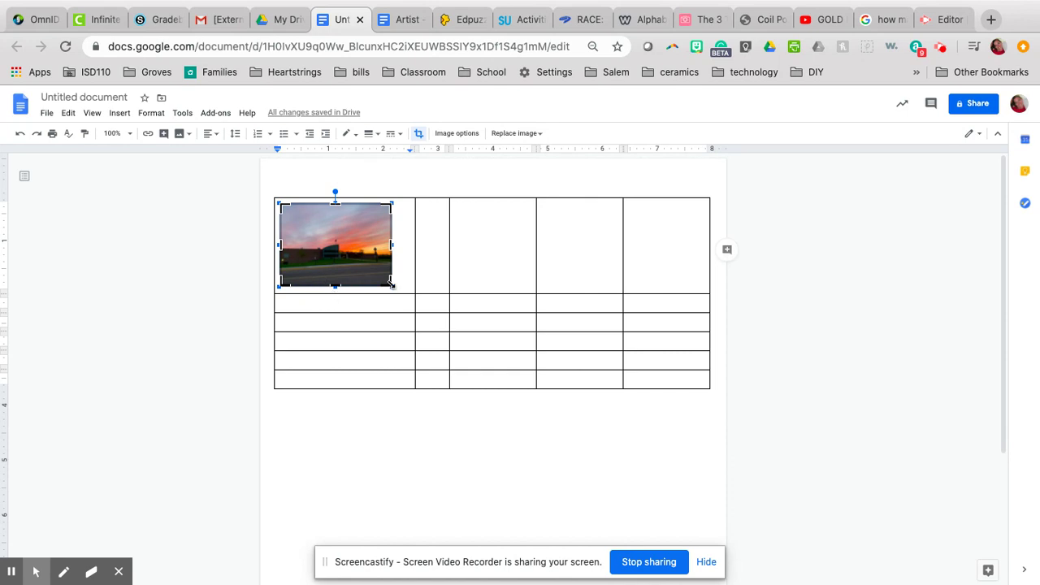
pyautogui.moveTo(386, 244); pyautogui.dragTo(360, 241)
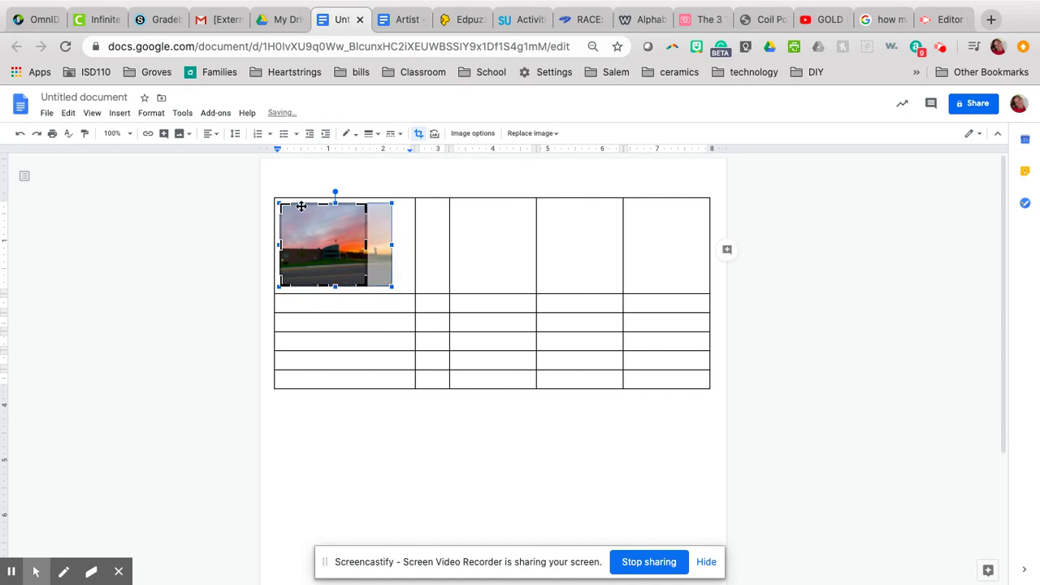
pyautogui.click(332, 250)
pyautogui.moveTo(332, 249)
pyautogui.mouseDown()
pyautogui.moveTo(300, 252)
pyautogui.moveTo(327, 251)
pyautogui.moveTo(302, 247)
pyautogui.moveTo(317, 249)
pyautogui.mouseUp()
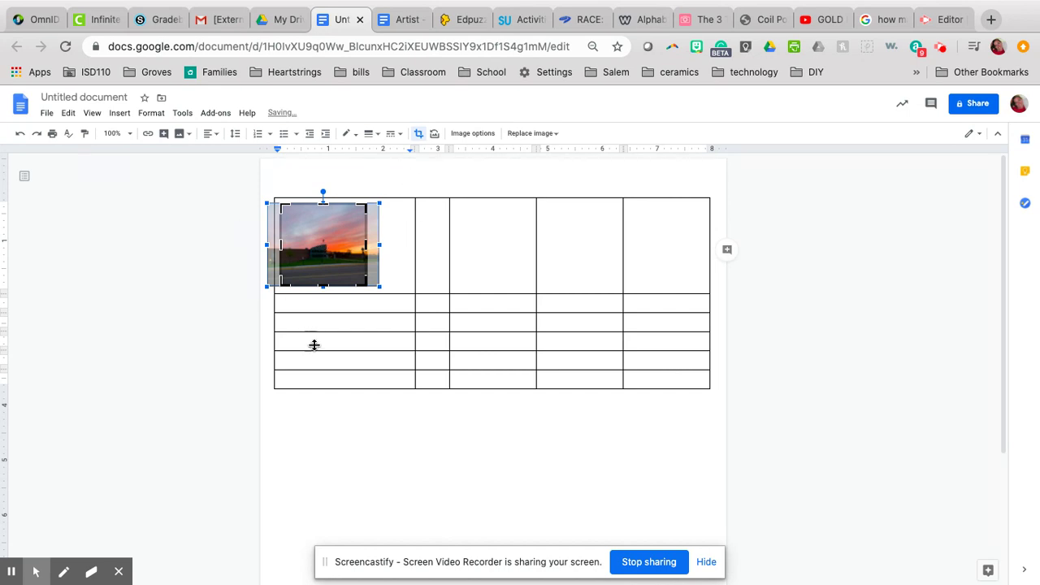
pyautogui.click(328, 457)
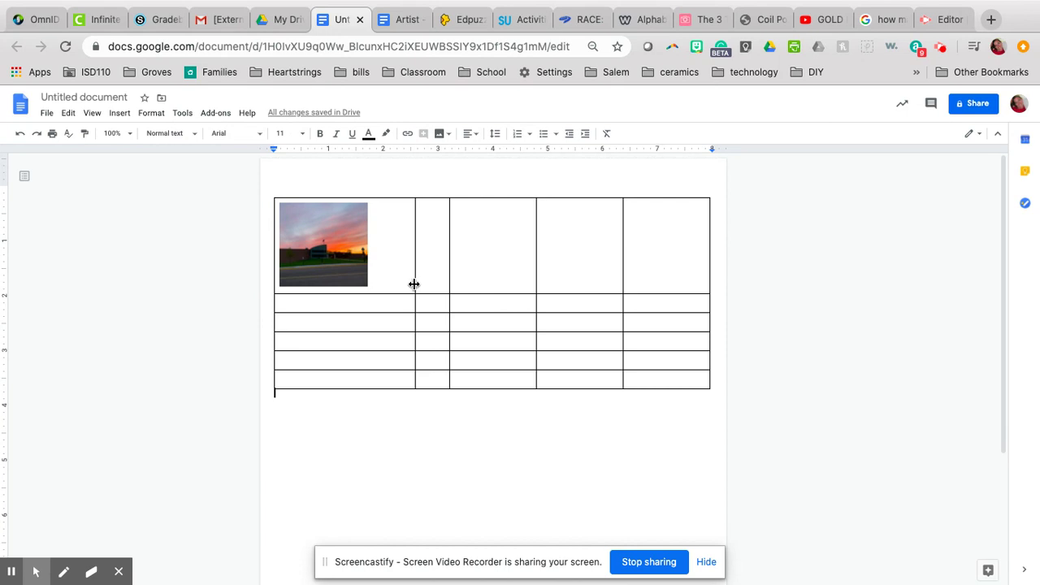
pyautogui.moveTo(415, 284); pyautogui.dragTo(377, 282)
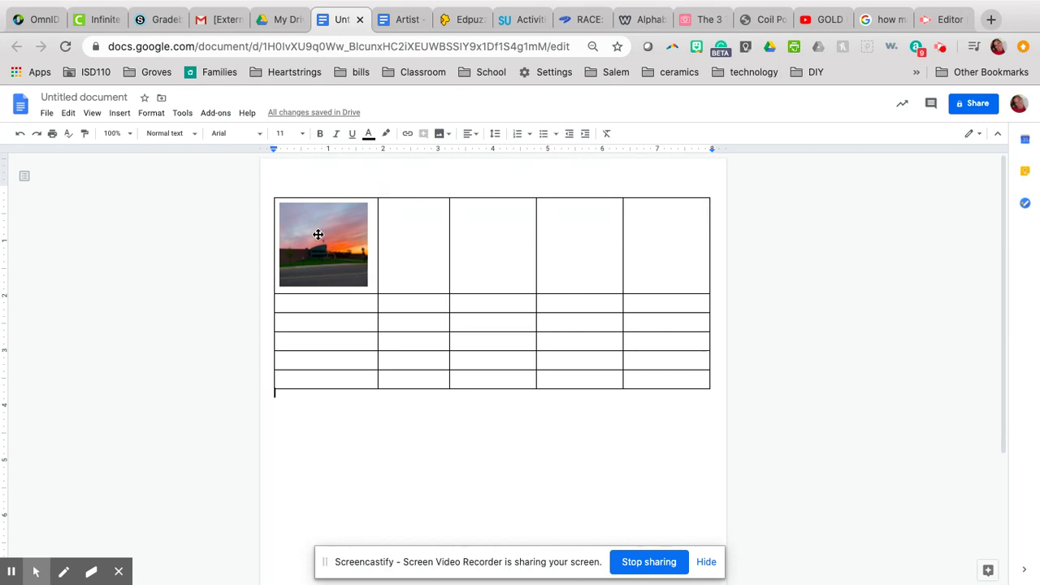
pyautogui.click(318, 234)
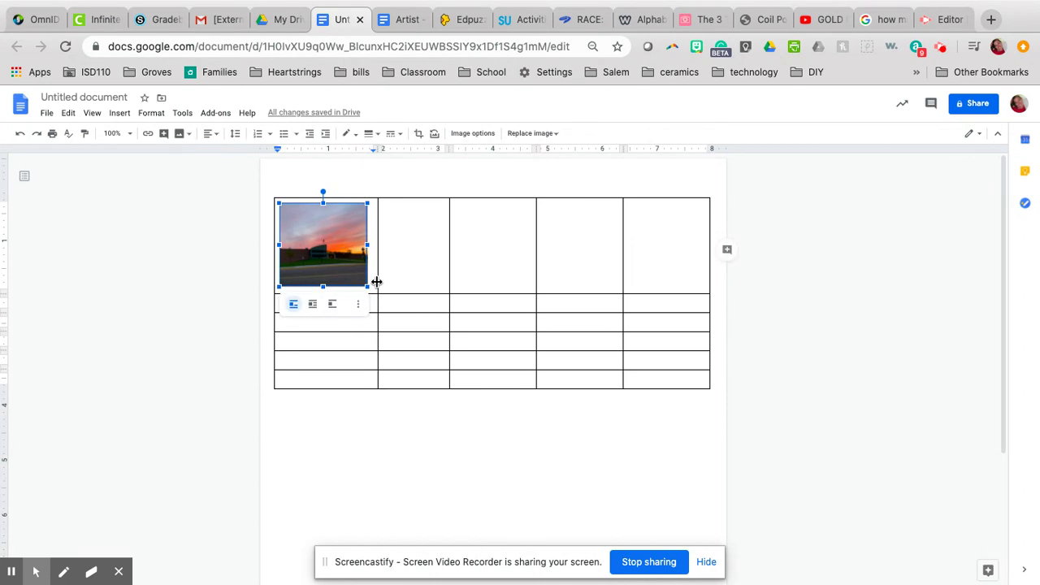
pyautogui.click(329, 239)
pyautogui.doubleClick(330, 239)
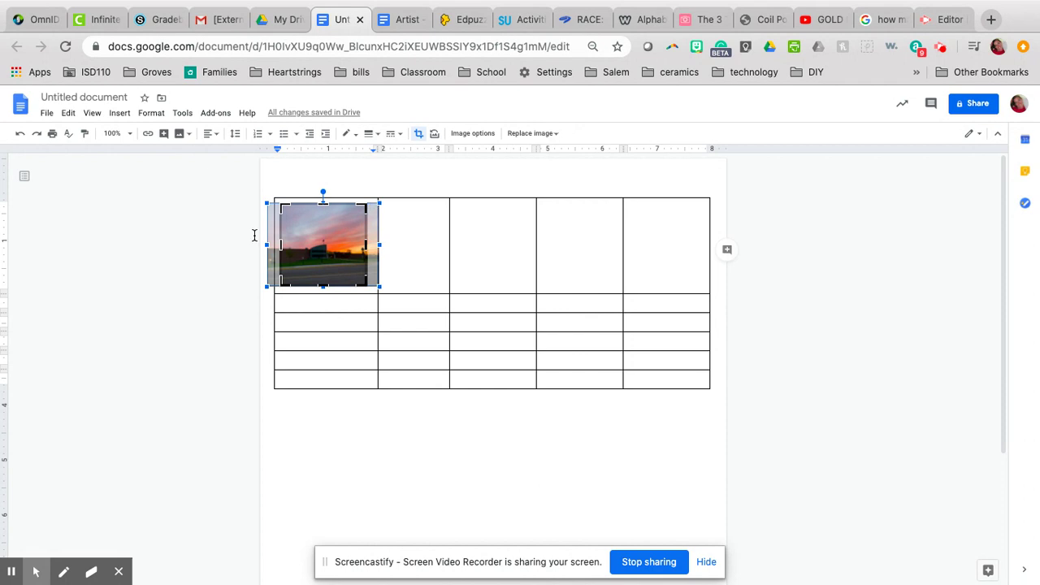
pyautogui.click(431, 443)
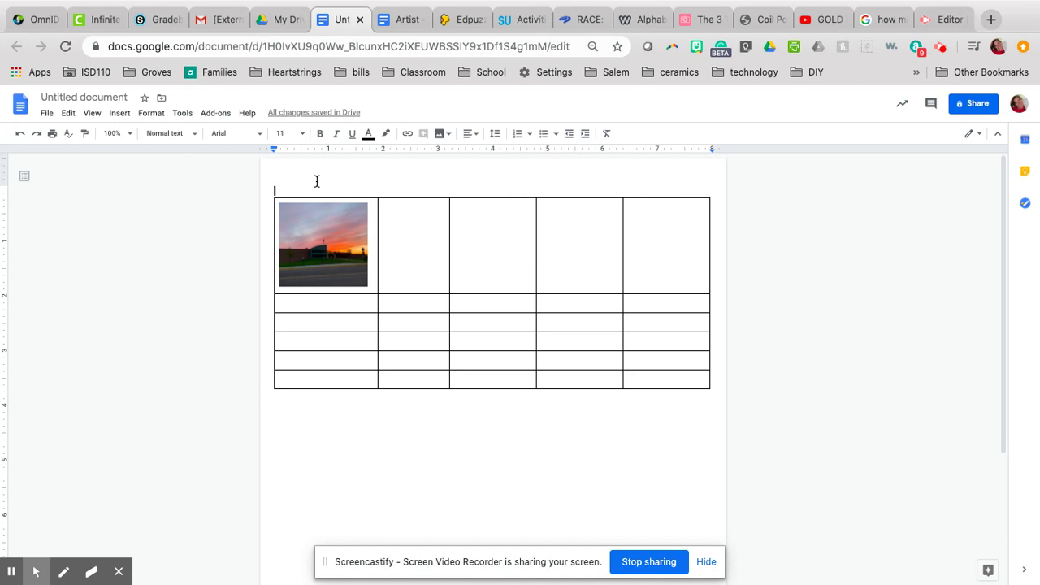
# Above the table, enter the author's name and the title "ABC project" on separate lines, followed by a blank line
pyautogui.write('Ms. Christi')
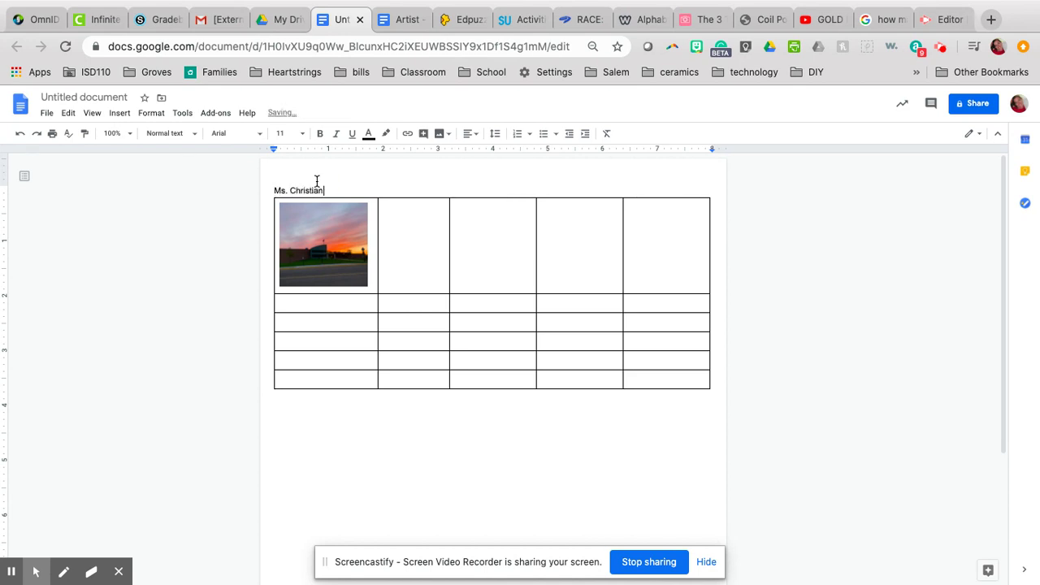
pyautogui.write('an')
pyautogui.press('Return')
pyautogui.write('A')
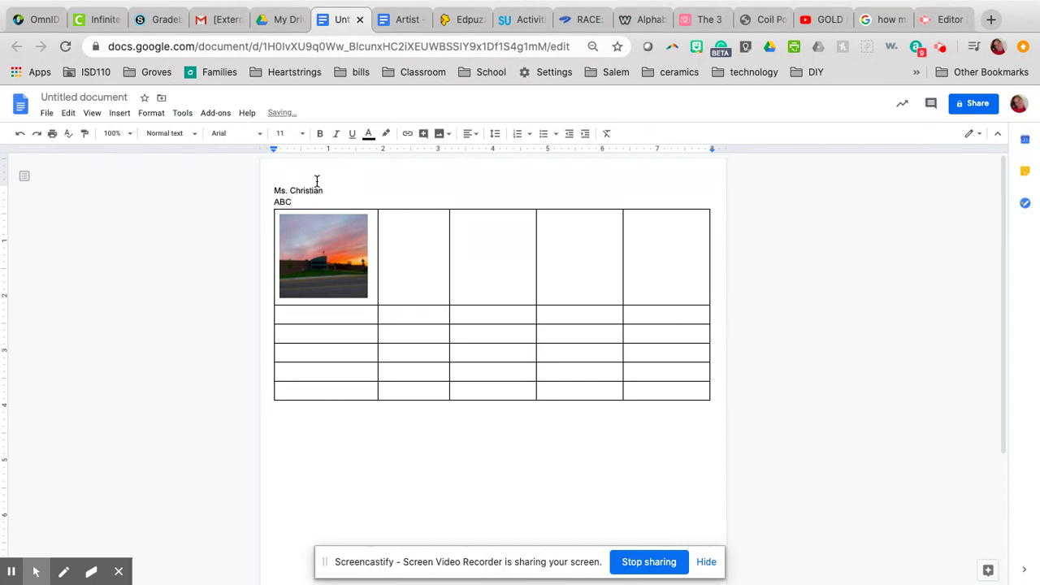
pyautogui.write('BC project')
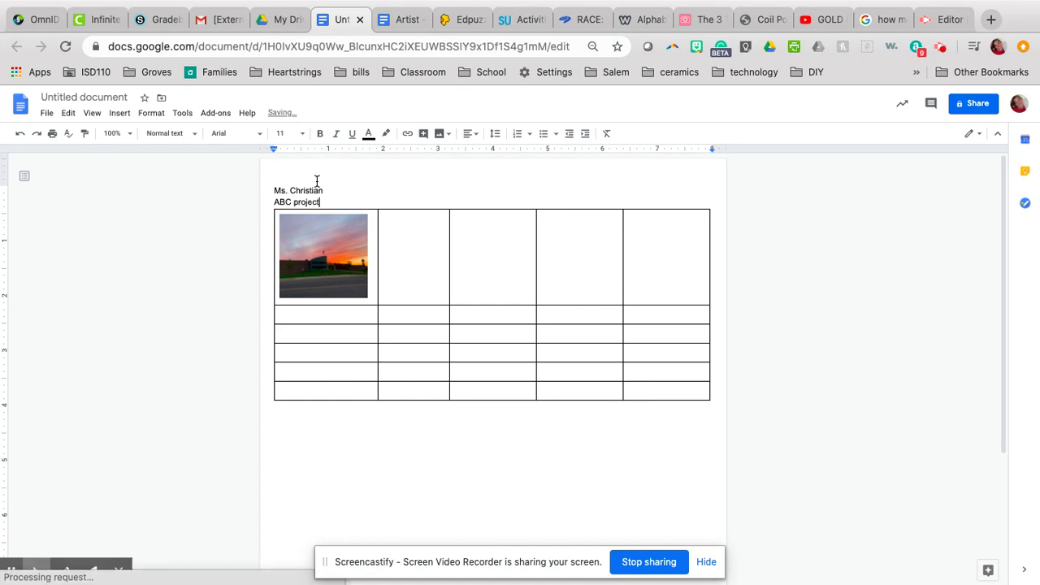
pyautogui.press('Return')
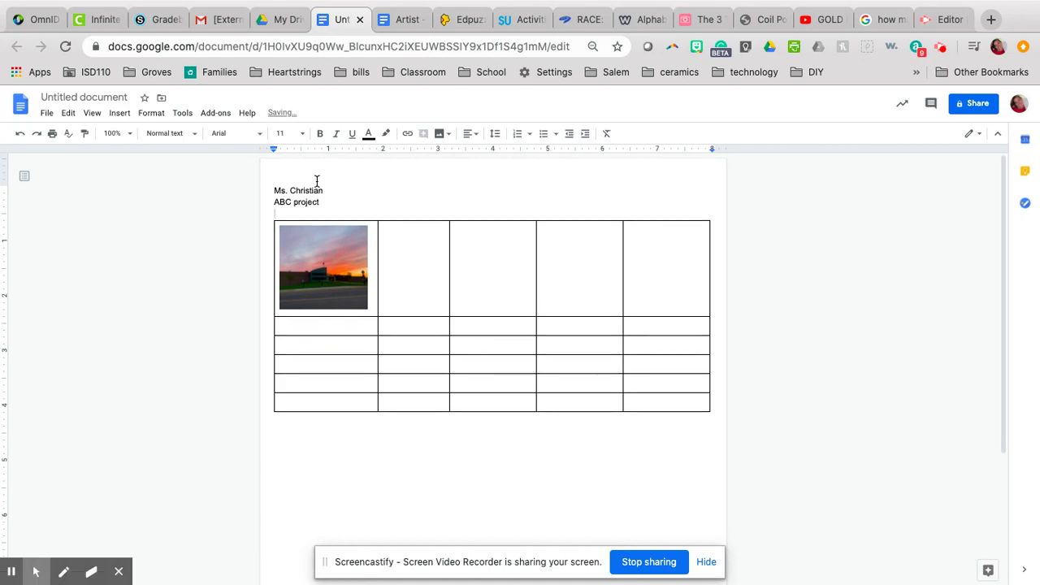